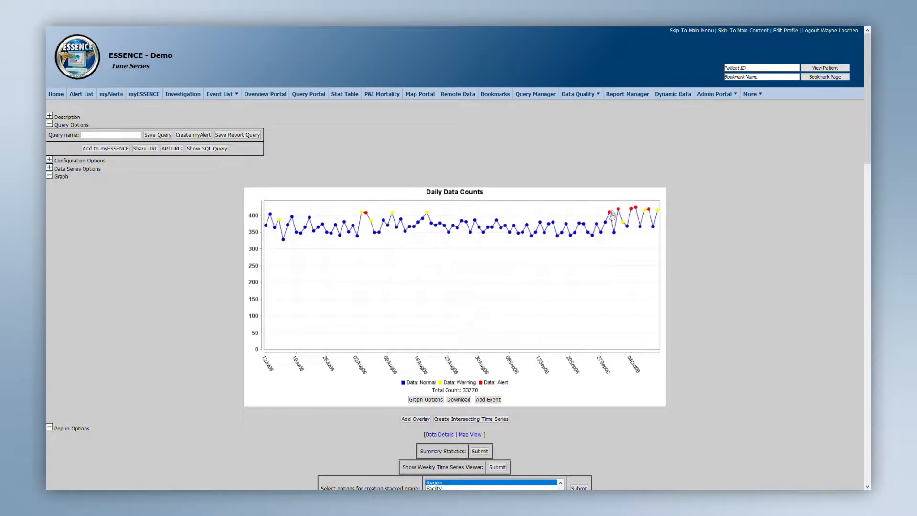
Examine the date, level, count and expected value of individual points on the Daily Data Counts graph.
{"action": "mouse_move", "coordinate": [611, 217]}
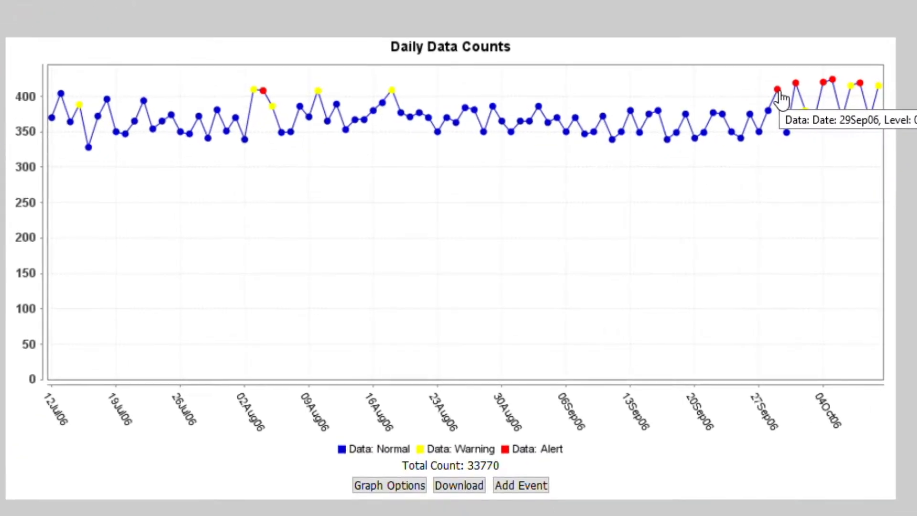
{"action": "mouse_move", "coordinate": [852, 92]}
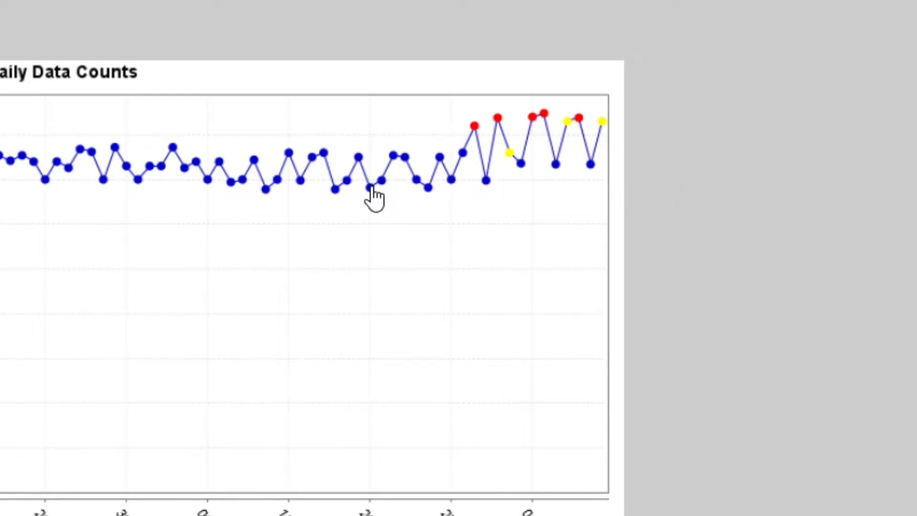
{"action": "mouse_move", "coordinate": [371, 189]}
{"action": "mouse_move", "coordinate": [394, 155]}
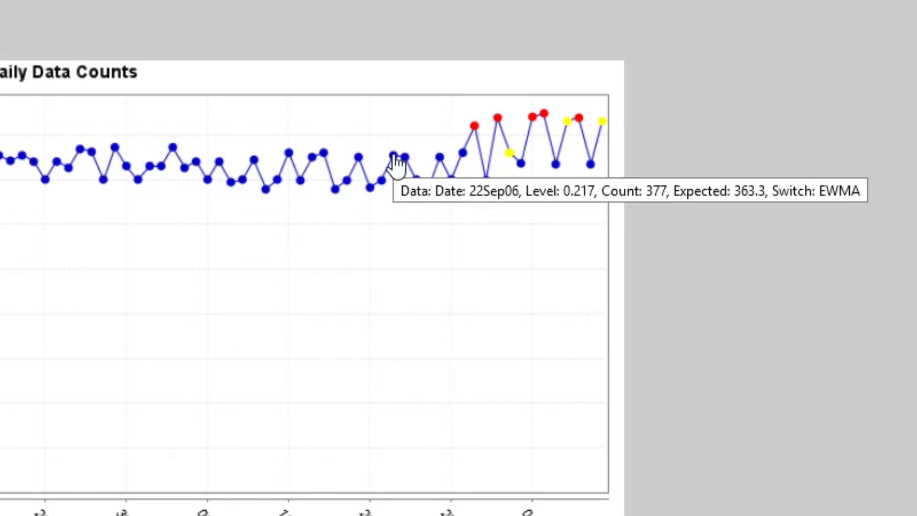
{"action": "mouse_move", "coordinate": [481, 136]}
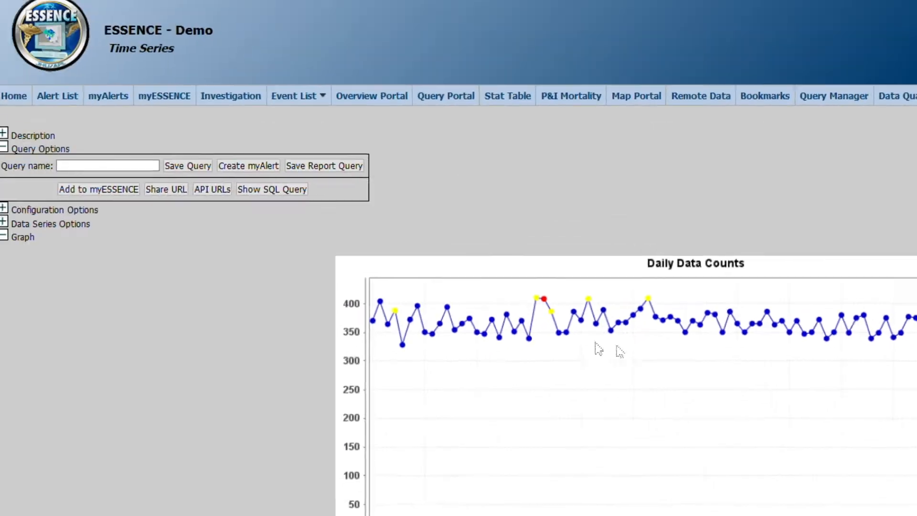
Review the time series' query description and its Query Wizard configuration, including data source, detector, dates and selected fields.
{"action": "left_click", "coordinate": [3, 134]}
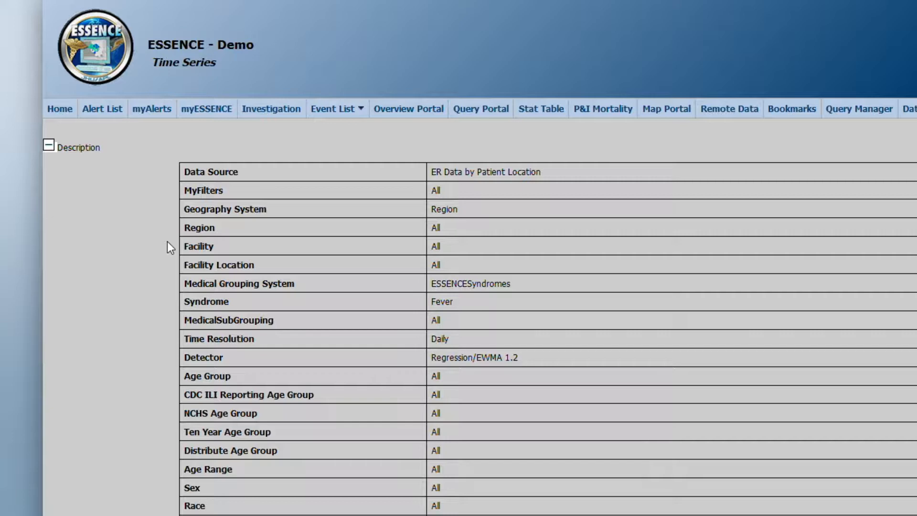
{"action": "left_click", "coordinate": [49, 146]}
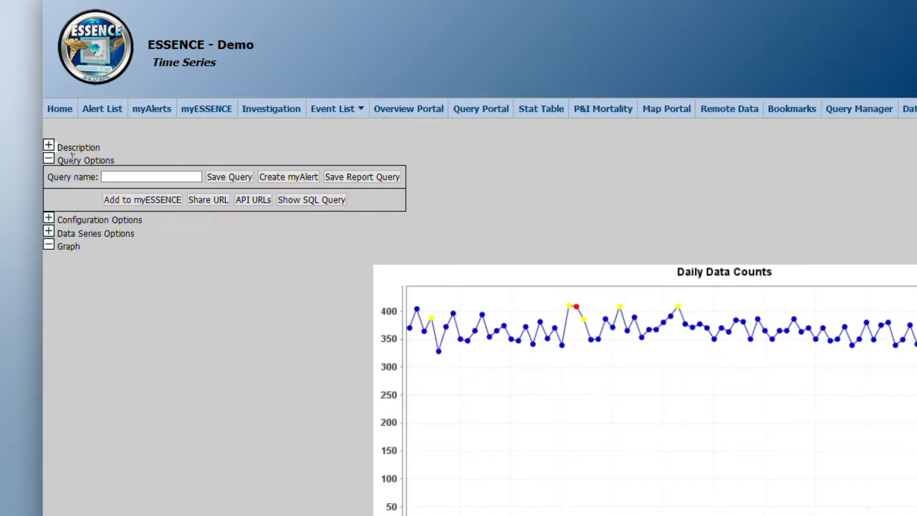
{"action": "left_click", "coordinate": [49, 218]}
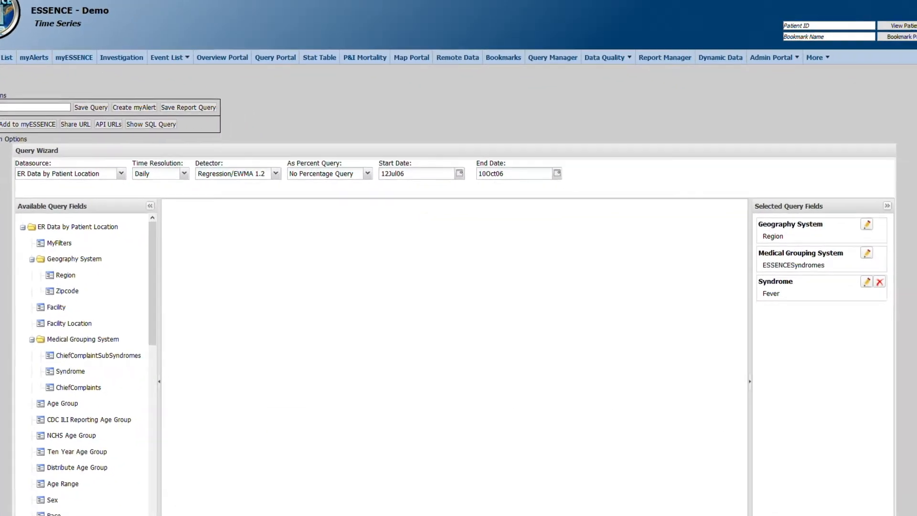
{"action": "scroll", "coordinate": [458, 258], "scroll_direction": "down", "scroll_amount": 3}
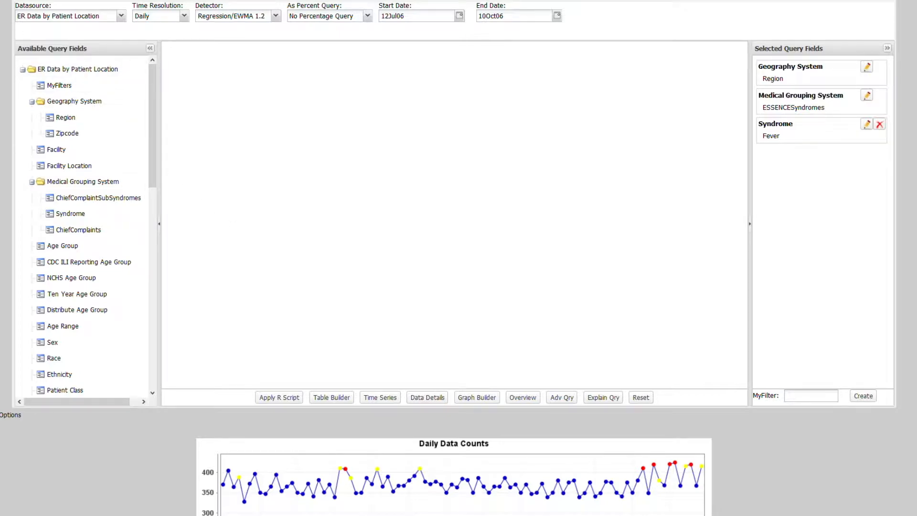
{"action": "scroll", "coordinate": [9, 61], "scroll_direction": "down", "scroll_amount": 8}
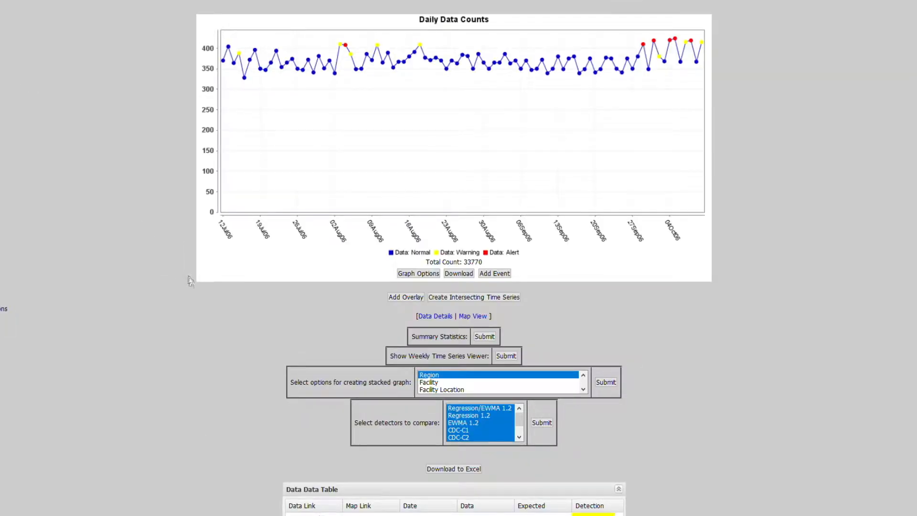
Set up an overlay query for the GI syndrome, open its display configuration, and cancel without displaying the overlay.
{"action": "left_click", "coordinate": [407, 297]}
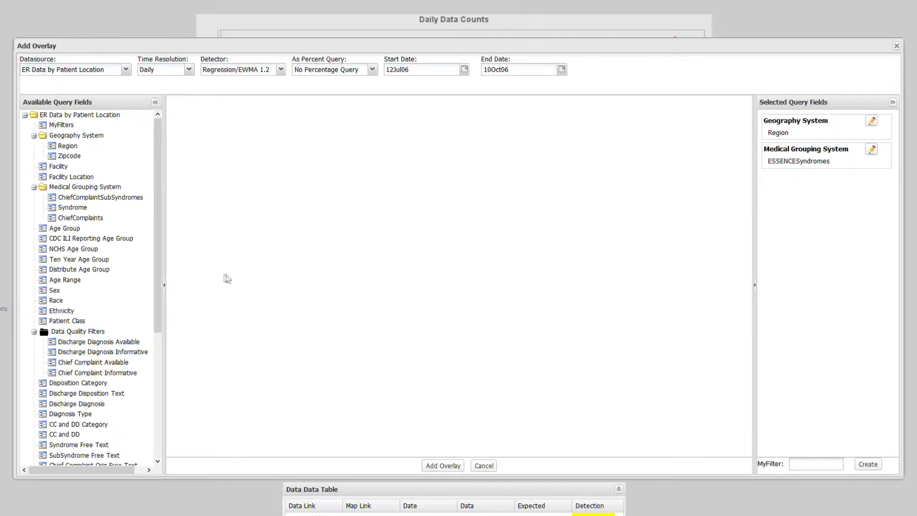
{"action": "left_click", "coordinate": [69, 208]}
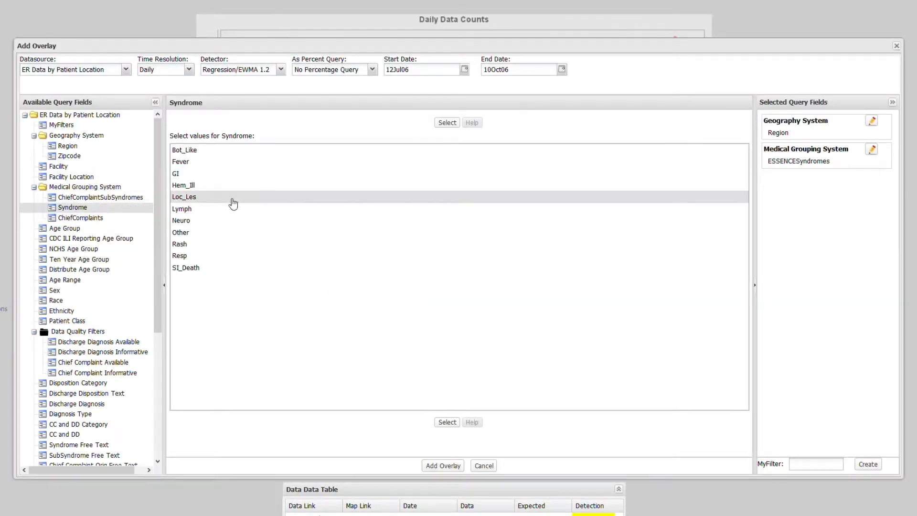
{"action": "left_click", "coordinate": [210, 175]}
{"action": "left_click", "coordinate": [447, 123]}
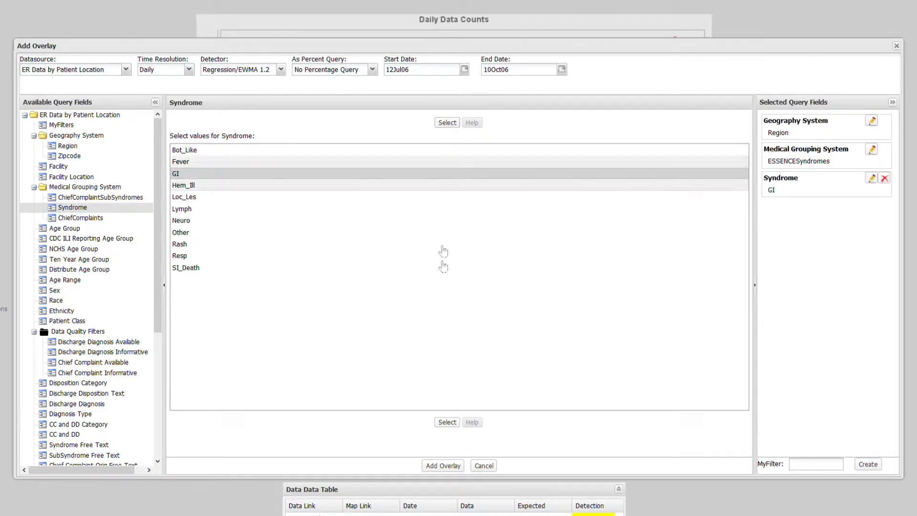
{"action": "left_click", "coordinate": [443, 465]}
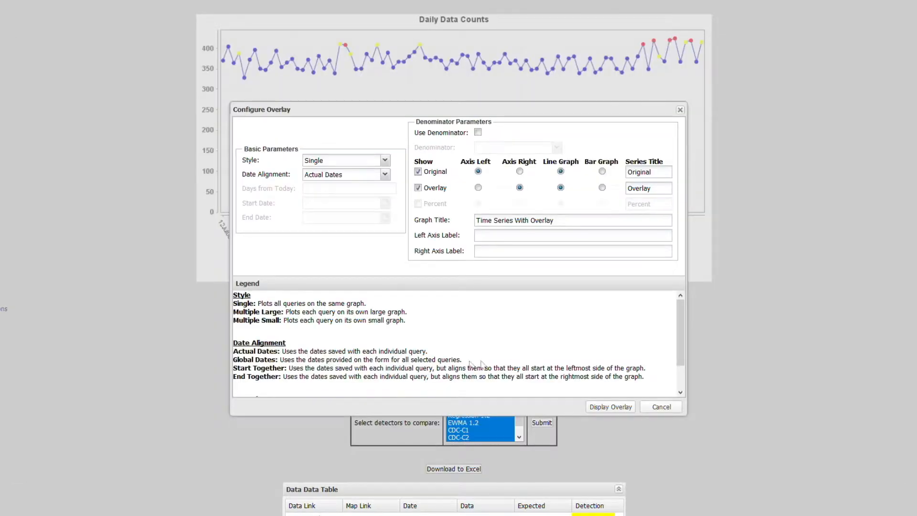
{"action": "left_click", "coordinate": [656, 408]}
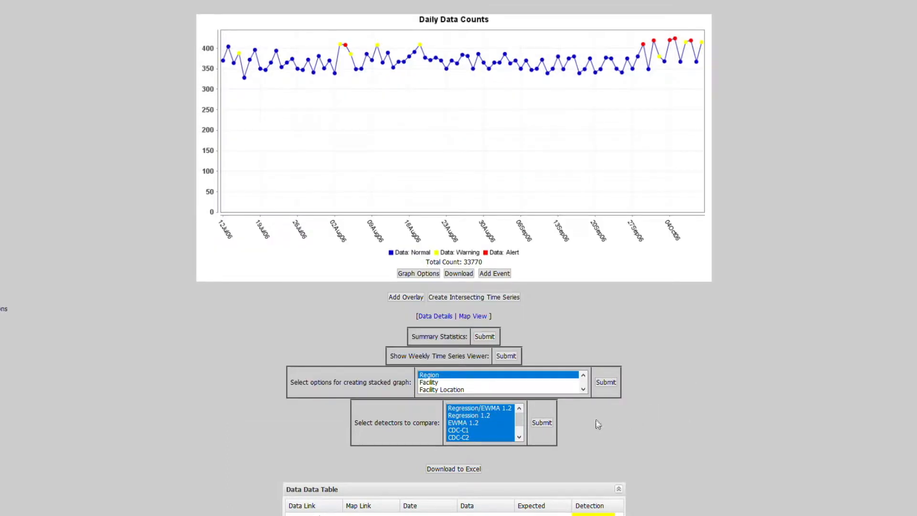
Look over the stacked graph options and examine the table of daily counts, expected values and detection levels.
{"action": "left_click", "coordinate": [577, 389]}
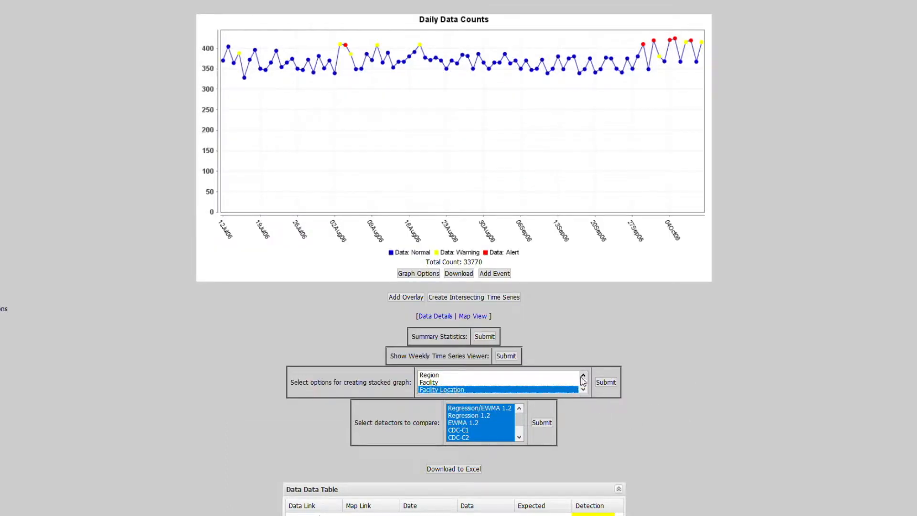
{"action": "left_click", "coordinate": [526, 376]}
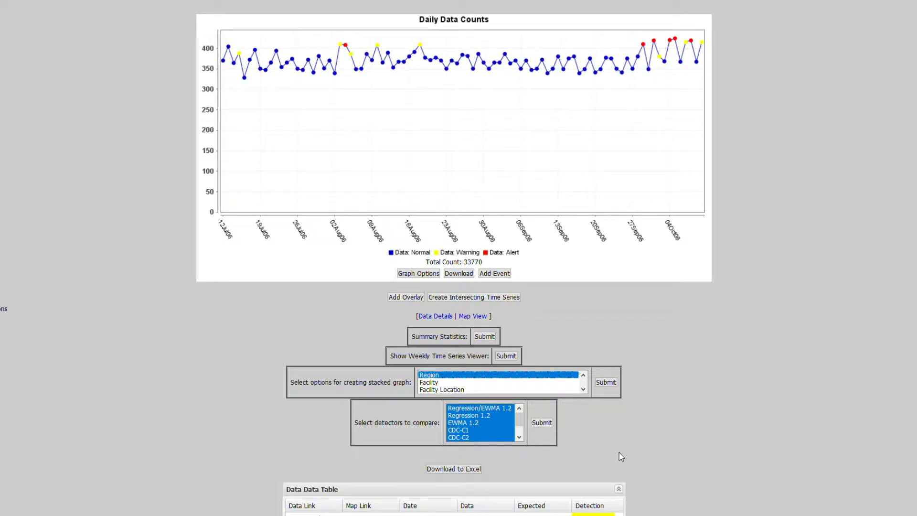
{"action": "scroll", "coordinate": [618, 452], "scroll_direction": "down", "scroll_amount": 10}
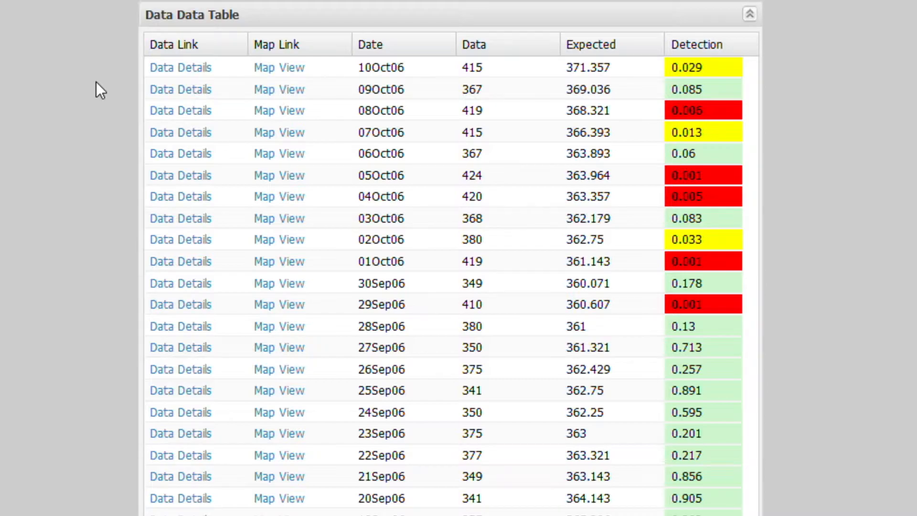
Stratify the time series by Sex within each graph and by Age Group across graphs, and update the graphs.
{"action": "scroll", "coordinate": [66, 98], "scroll_direction": "up", "scroll_amount": 15}
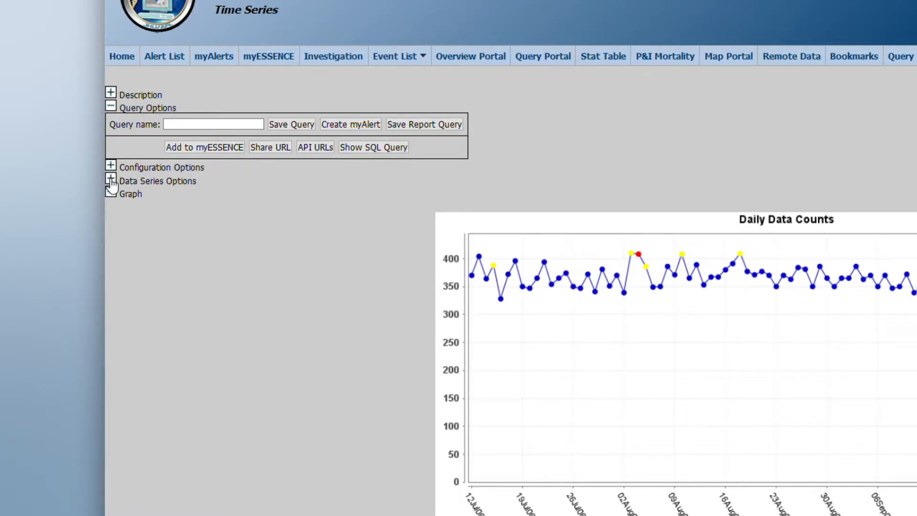
{"action": "left_click", "coordinate": [111, 180]}
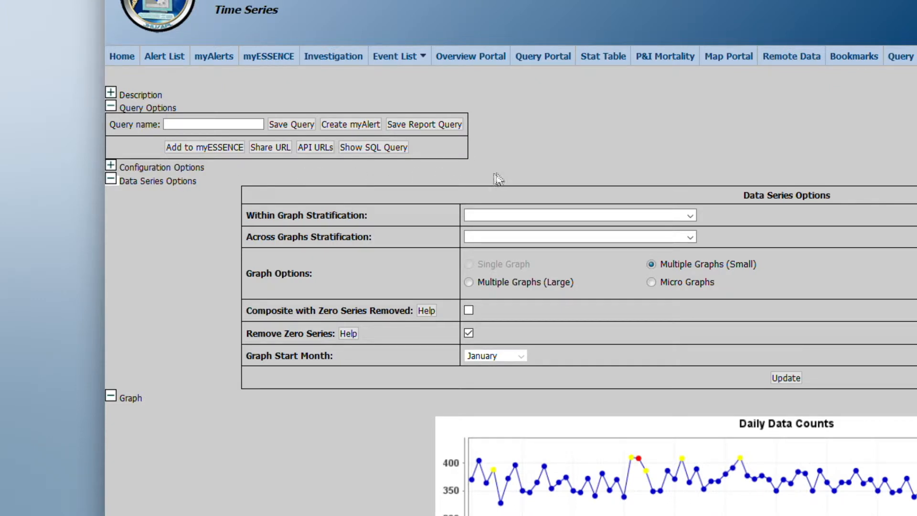
{"action": "left_click", "coordinate": [688, 217]}
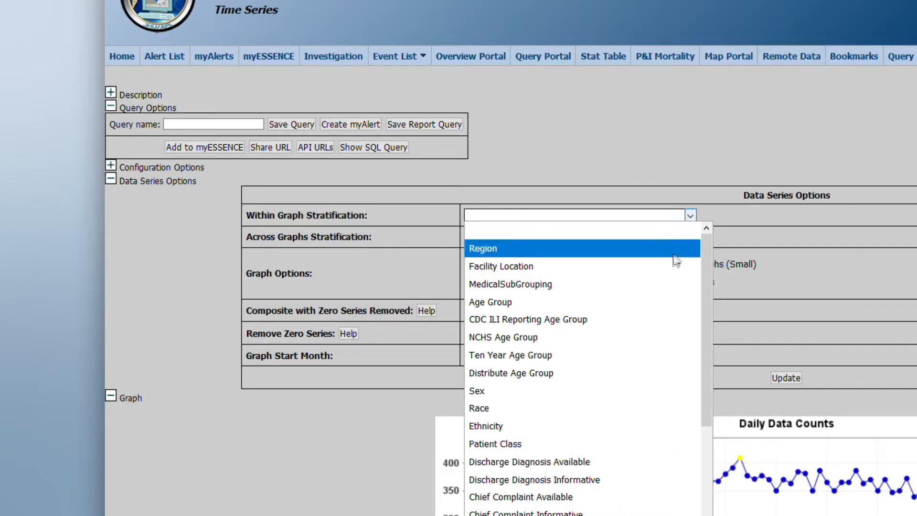
{"action": "left_click", "coordinate": [612, 393]}
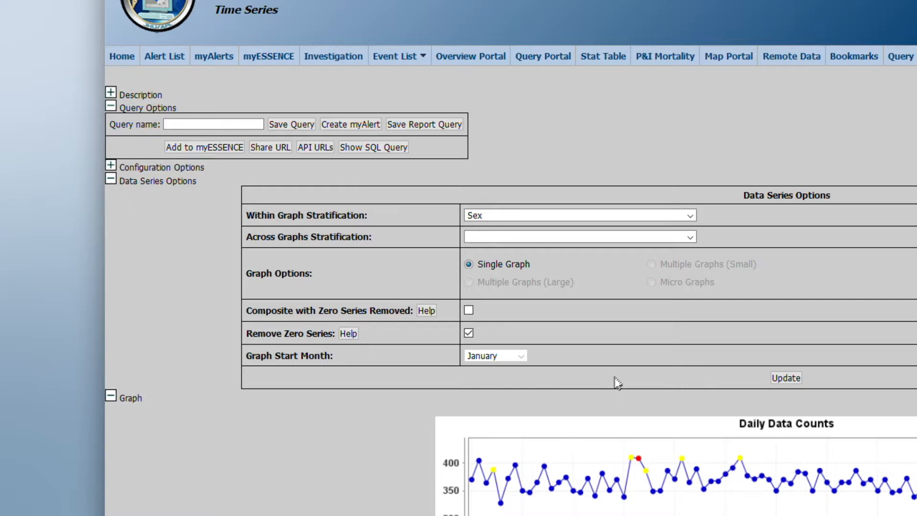
{"action": "left_click", "coordinate": [689, 237]}
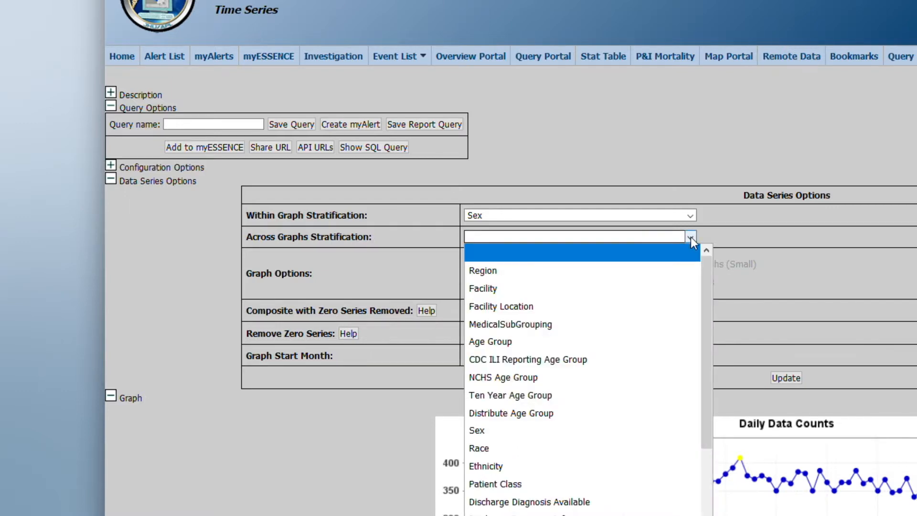
{"action": "left_click", "coordinate": [652, 342]}
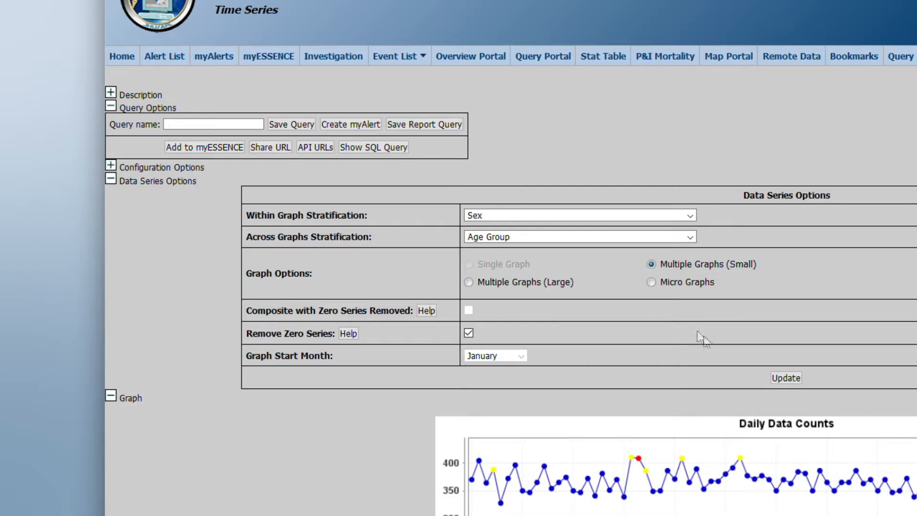
{"action": "left_click", "coordinate": [784, 379]}
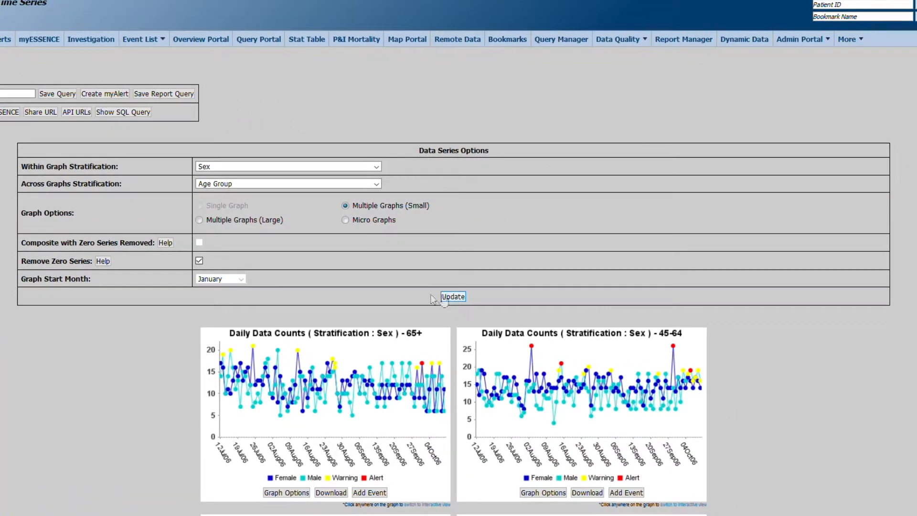
{"action": "scroll", "coordinate": [362, 395], "scroll_direction": "down", "scroll_amount": 3}
{"action": "scroll", "coordinate": [115, 316], "scroll_direction": "down", "scroll_amount": 4}
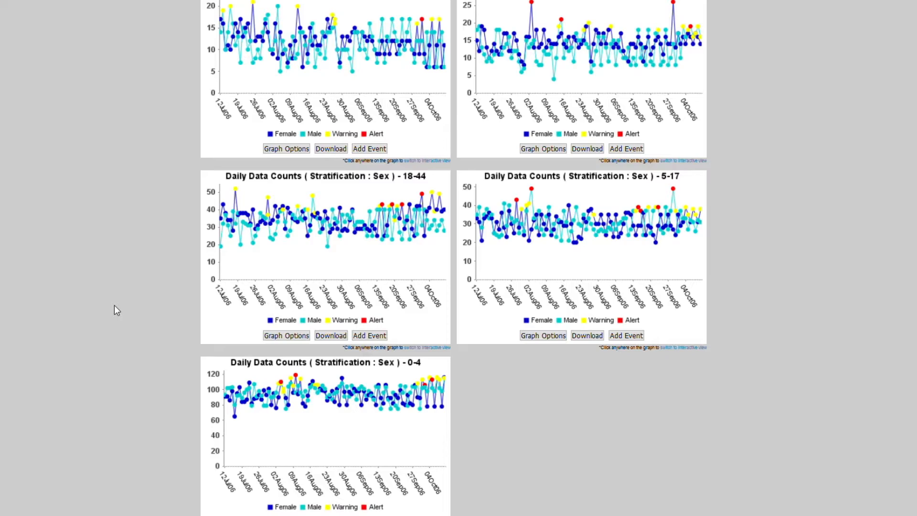
Redisplay the stratified graphs as Micro Graphs and enable the Free Y Axis option for them.
{"action": "scroll", "coordinate": [114, 305], "scroll_direction": "up", "scroll_amount": 7}
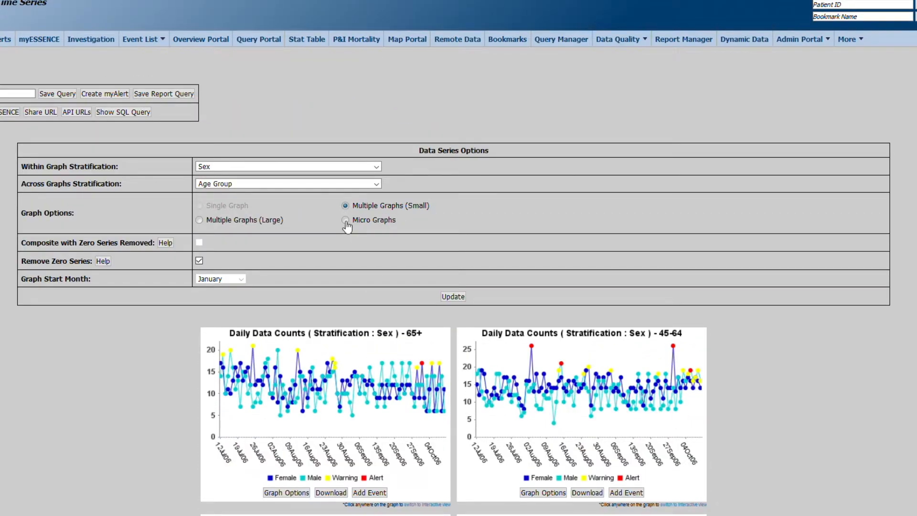
{"action": "left_click", "coordinate": [346, 220]}
{"action": "left_click", "coordinate": [453, 296]}
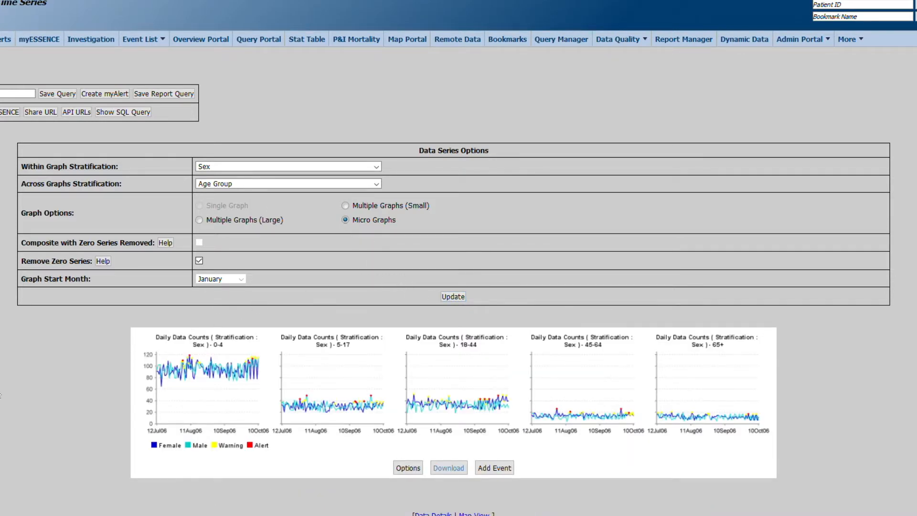
{"action": "left_click", "coordinate": [410, 468]}
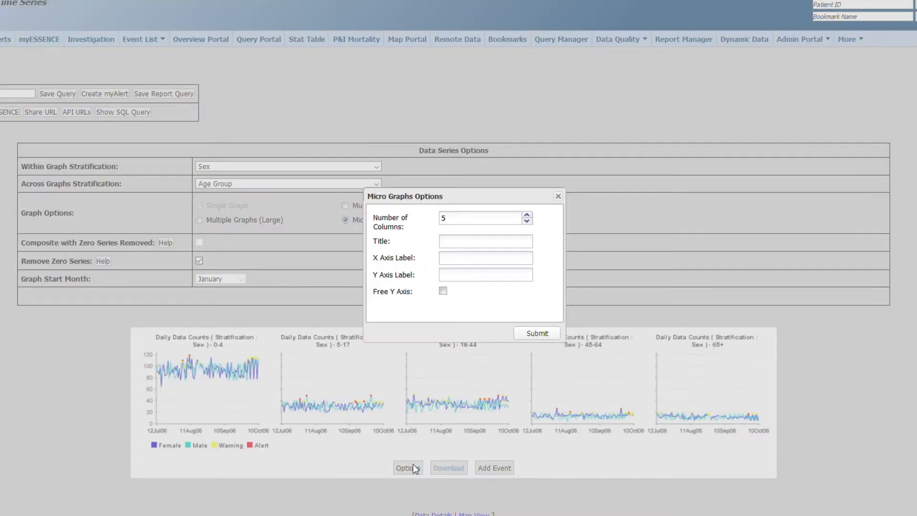
{"action": "left_click", "coordinate": [443, 293]}
{"action": "left_click", "coordinate": [529, 333]}
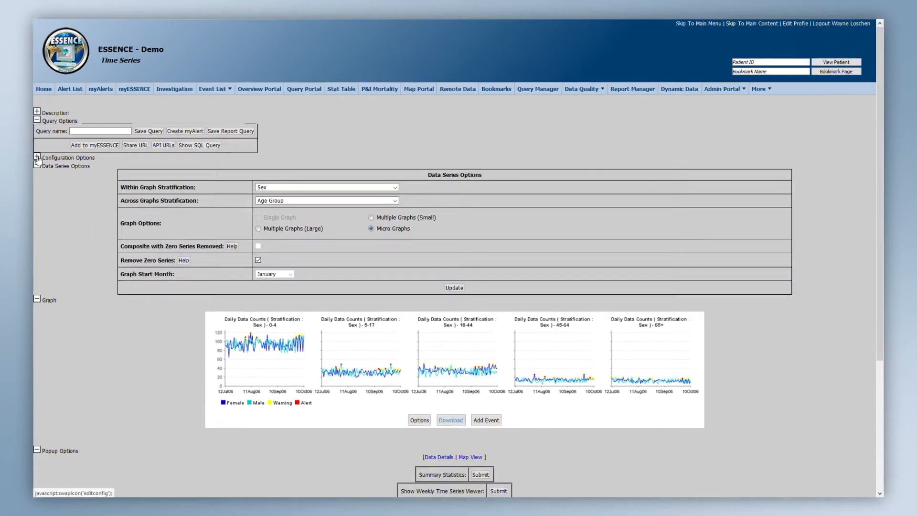
Rerun the fever time series from the Query Wizard and enter Fever Query as the query name.
{"action": "left_click", "coordinate": [37, 157]}
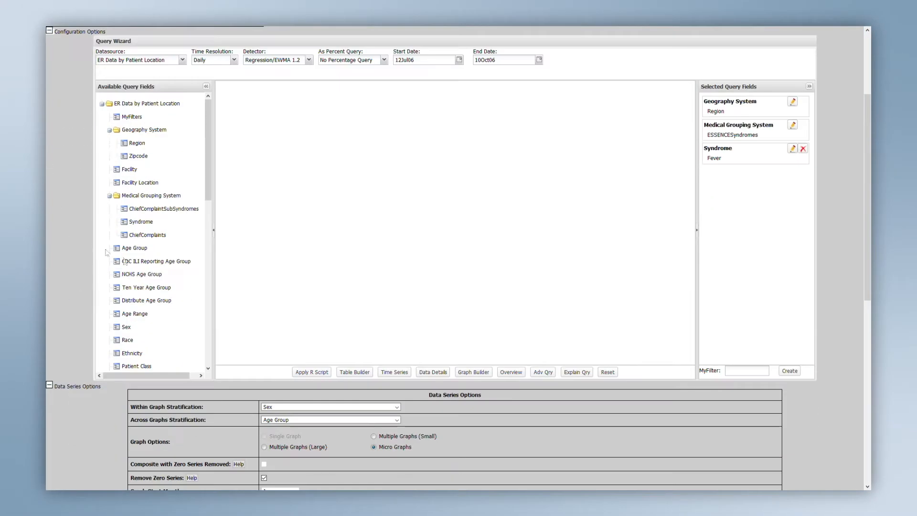
{"action": "left_click", "coordinate": [397, 373]}
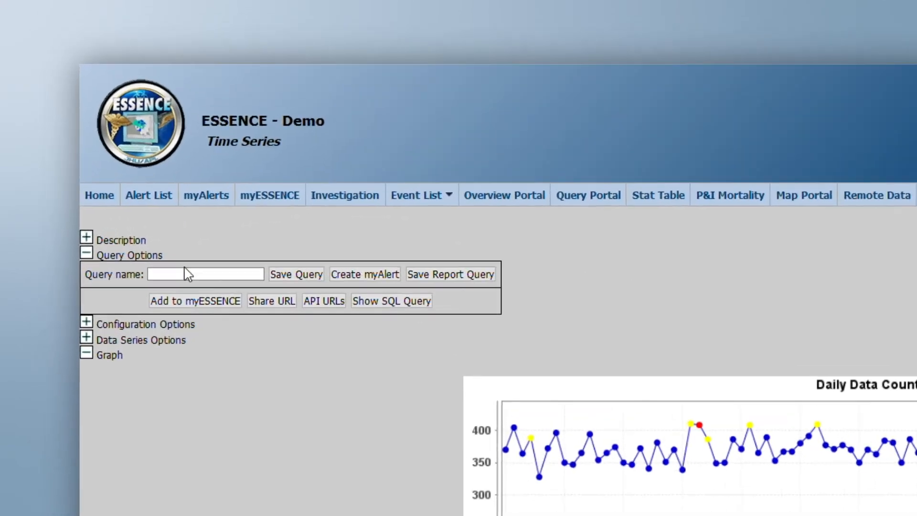
{"action": "left_click", "coordinate": [105, 134]}
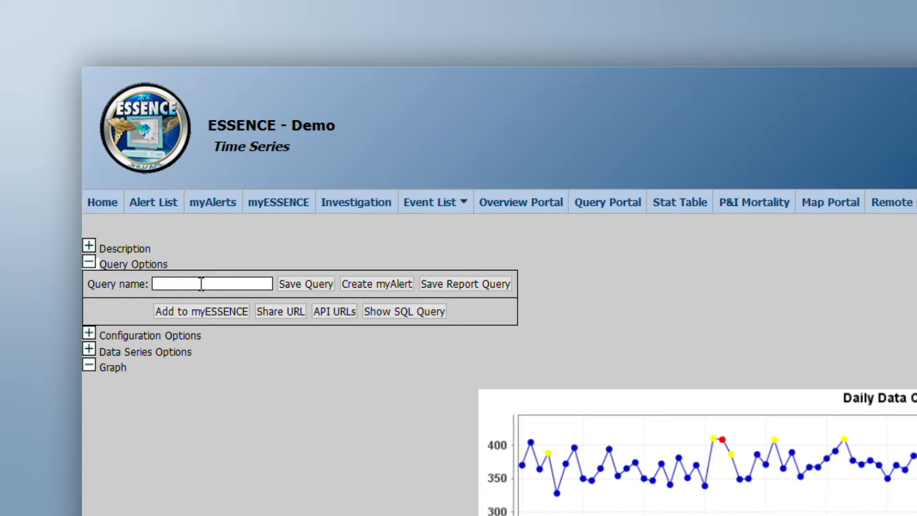
{"action": "type", "text": "Fever Query"}
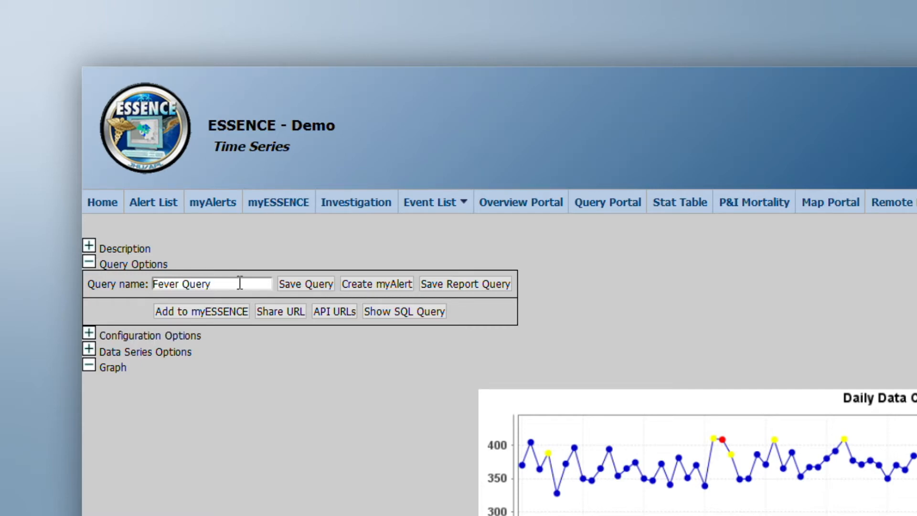